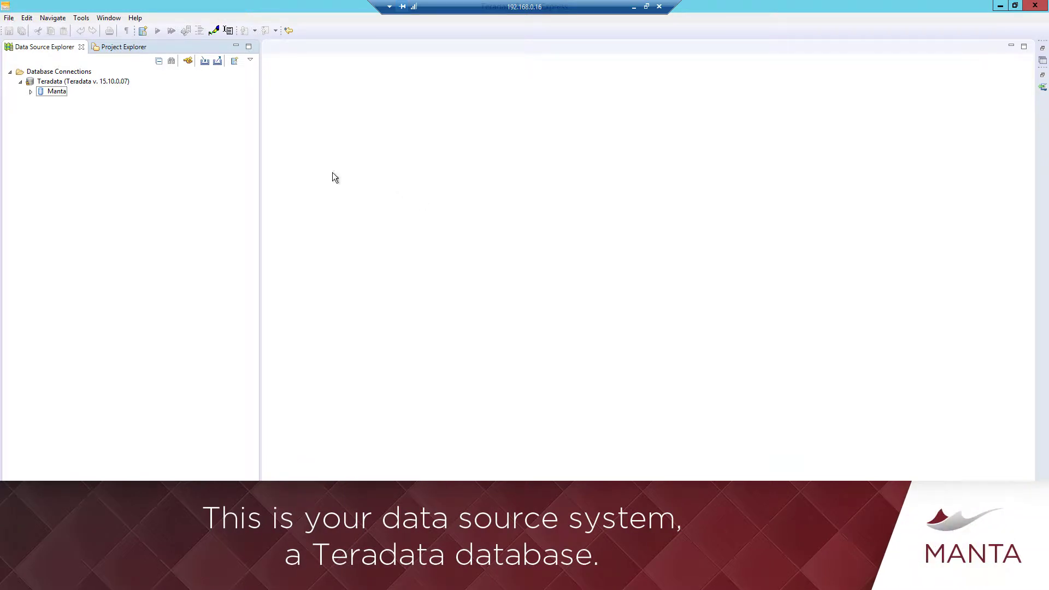
Inspect the APPEND_STORE_PROFIT procedure source in Manta, then open the InternalData.sql script
left_click(31, 91)
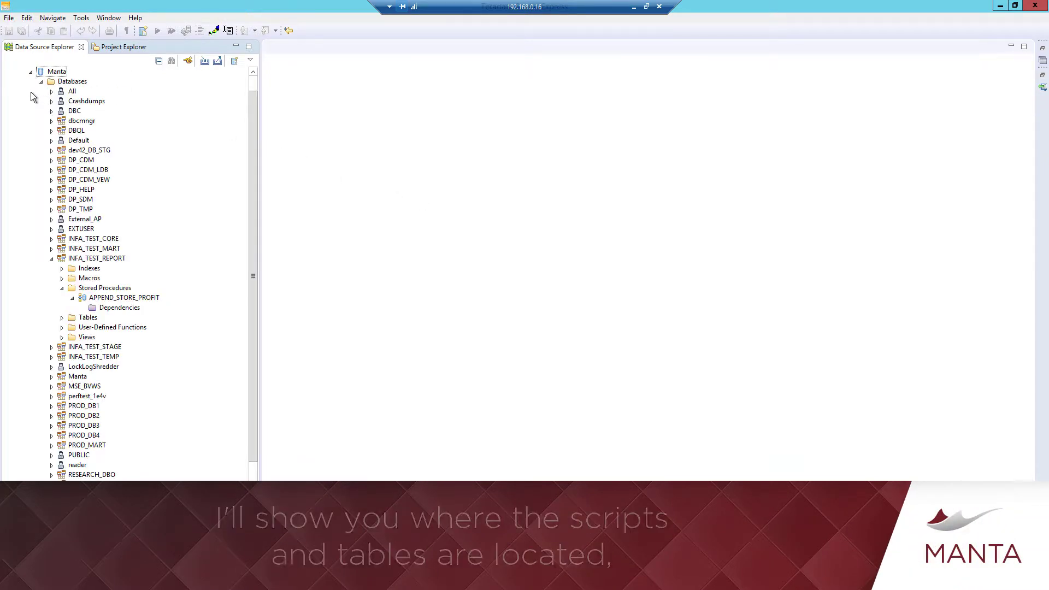
double_click(141, 300)
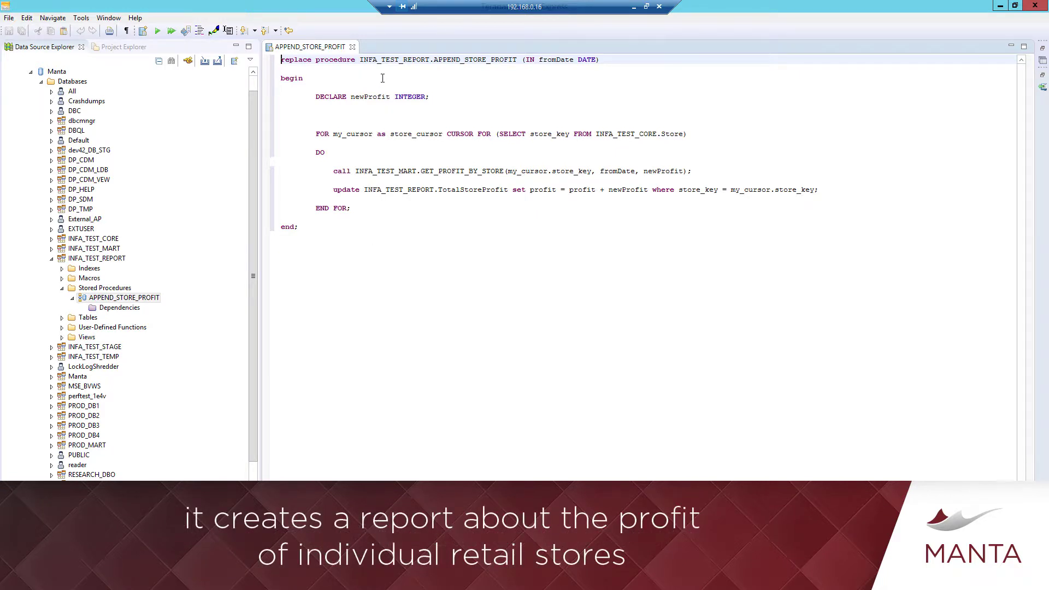
left_click(352, 47)
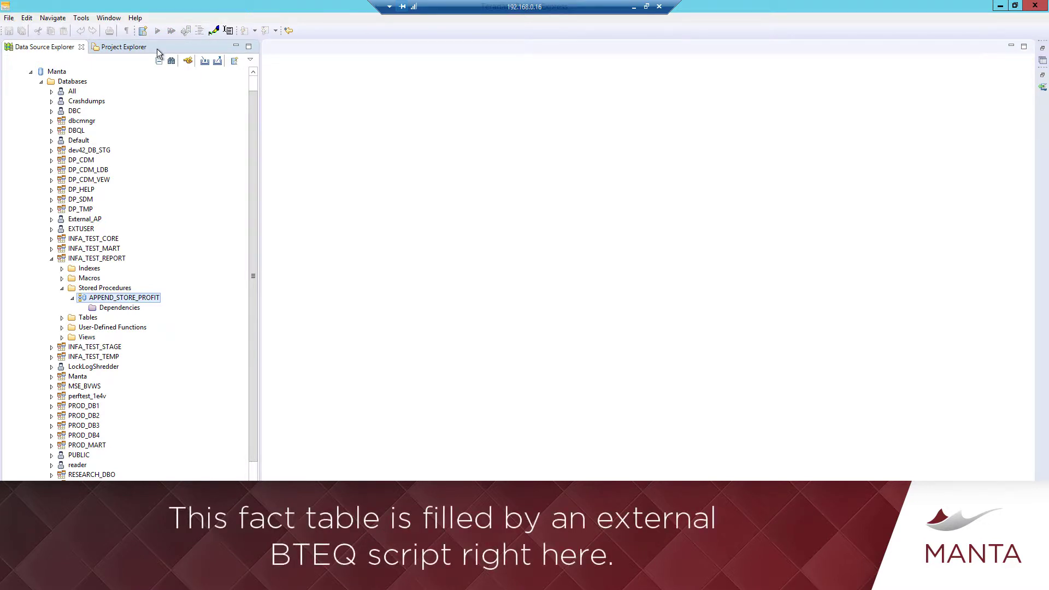
left_click(135, 47)
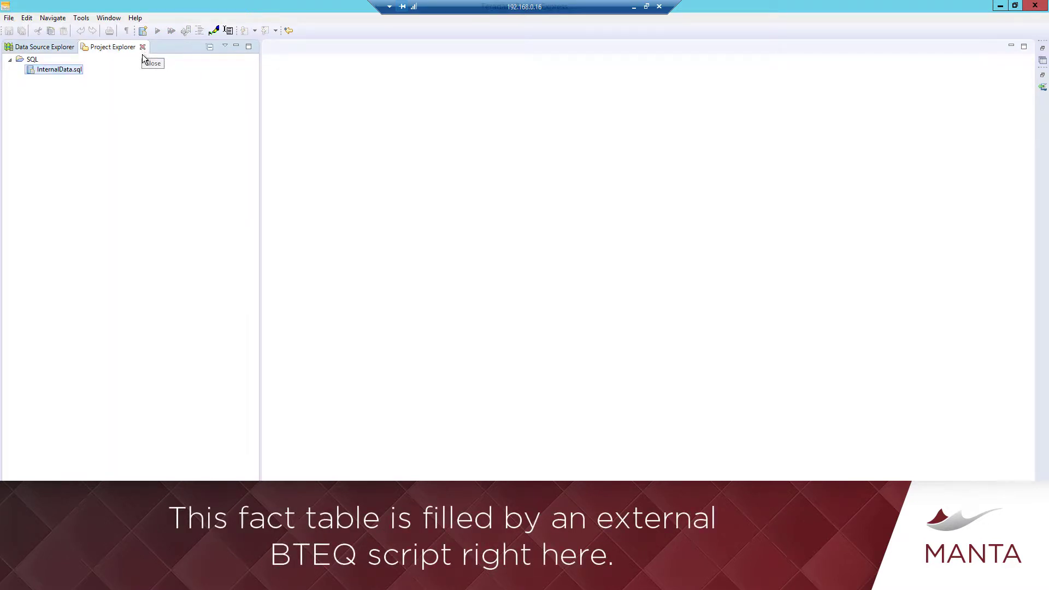
double_click(59, 72)
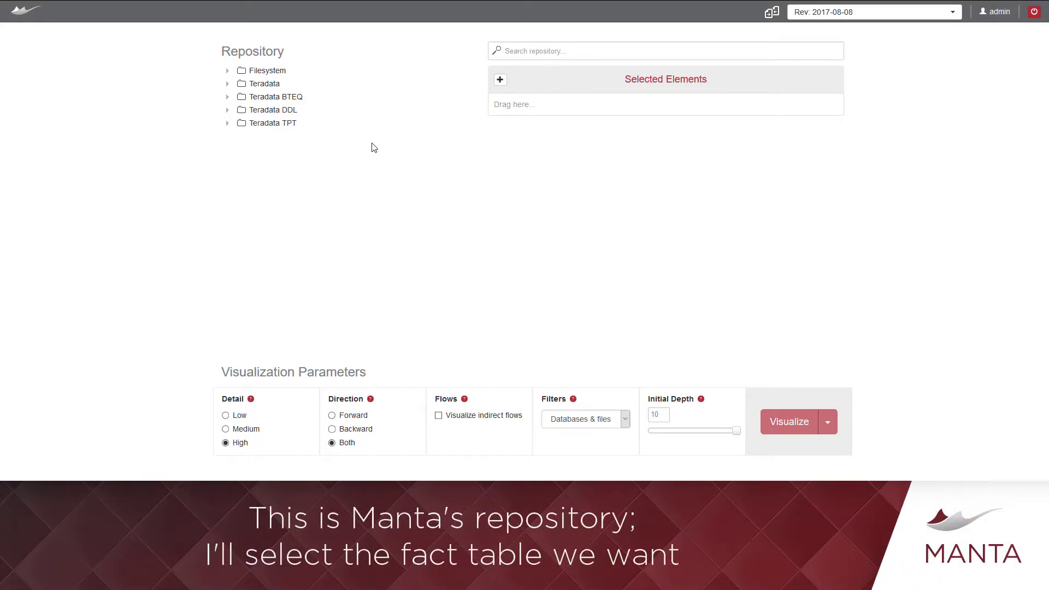
Add INFA_TEST_MART's TransactionFact from the Teradata repository to the Selected Elements
left_click(228, 84)
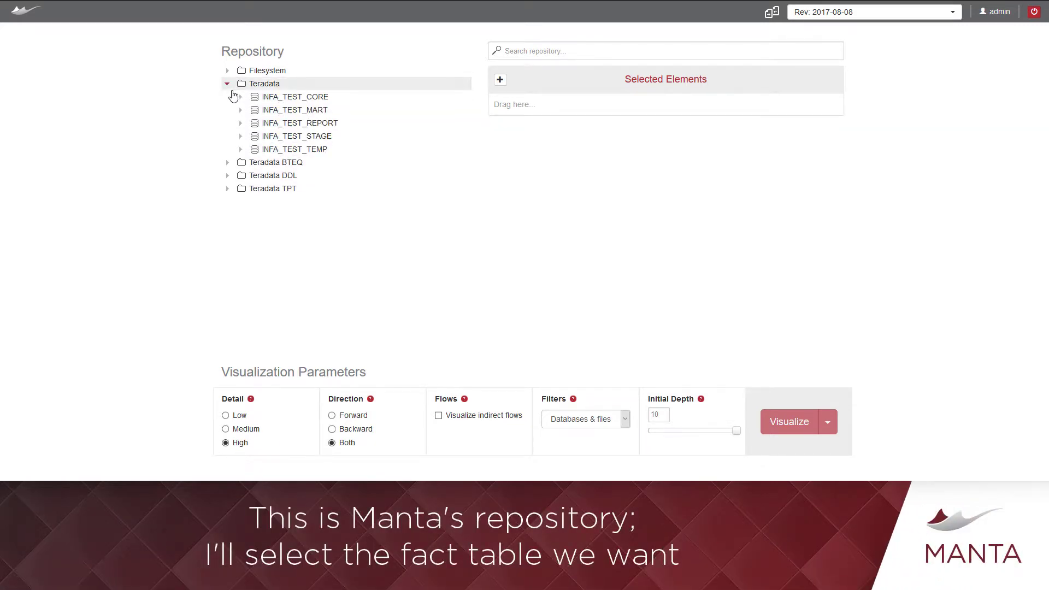
left_click(240, 110)
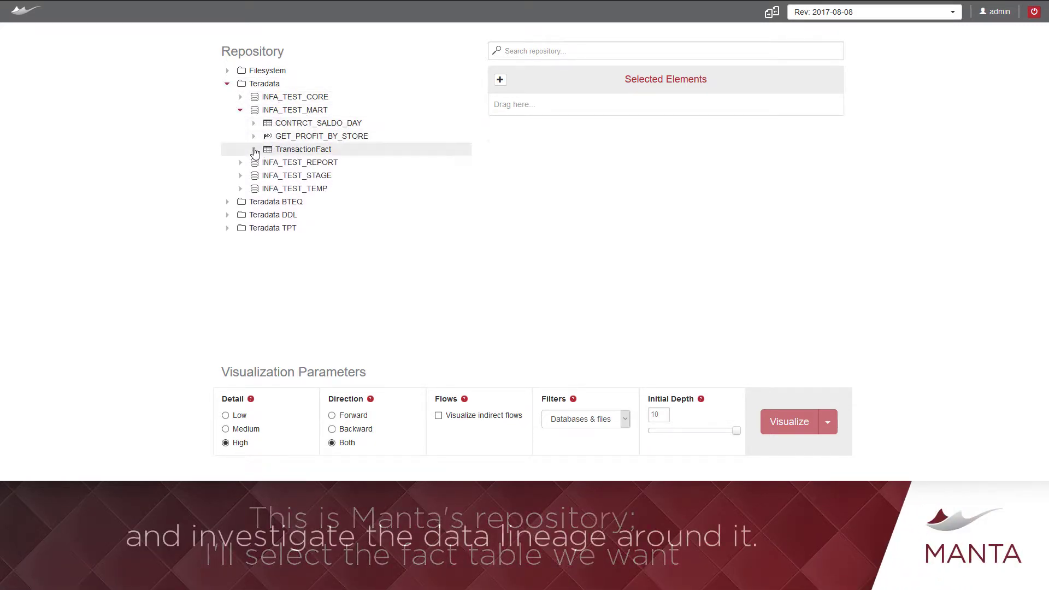
left_click_drag(271, 149, 547, 103)
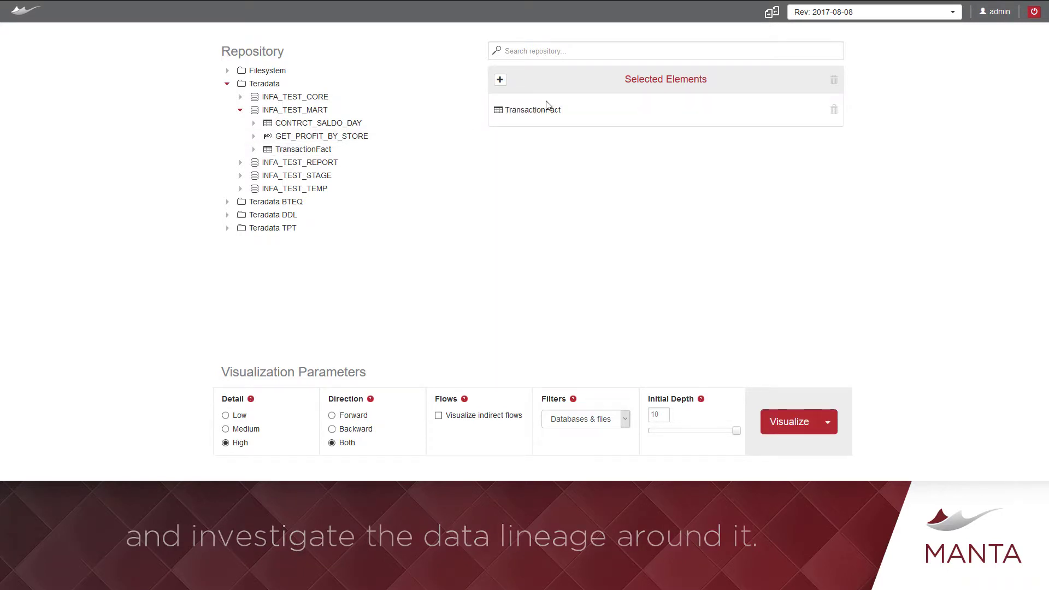
Visualize TransactionFact's lineage and highlight the gross_profit_dollar_amount column in the InternalData.sql insert
left_click(789, 423)
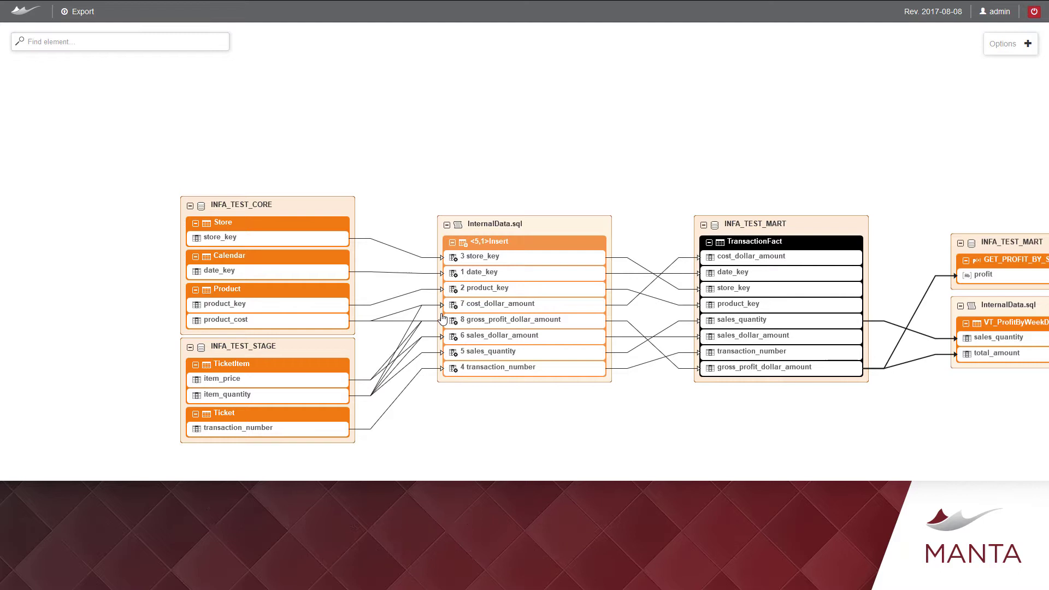
left_click(587, 324)
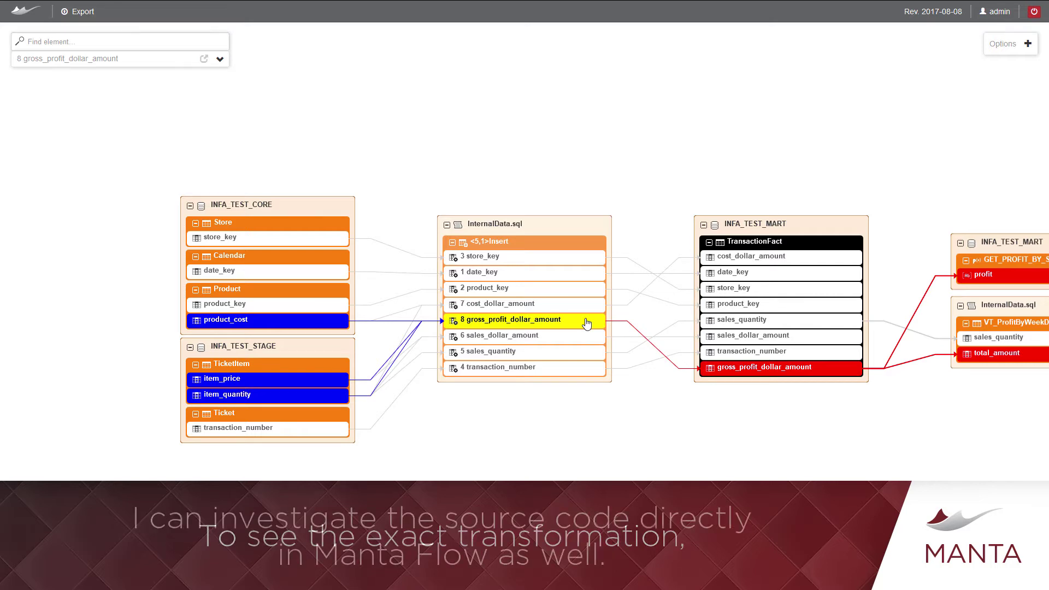
View the insert statement's source, marking the gross profit calculation, and reveal the INFA_TEST_REPORT tables
double_click(587, 323)
left_click_drag(811, 107, 953, 112)
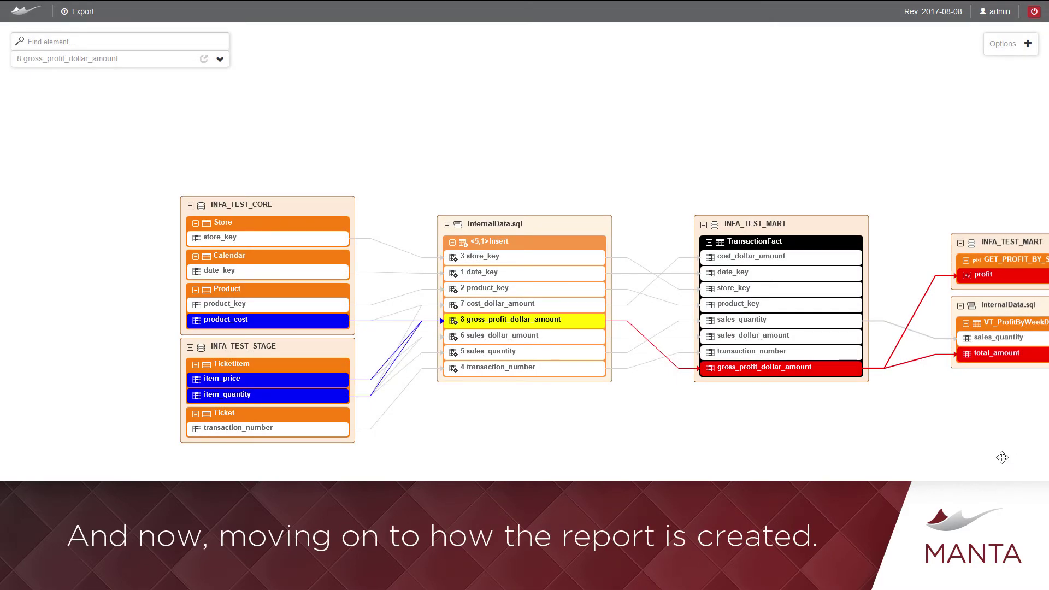
left_click_drag(1002, 456, 572, 438)
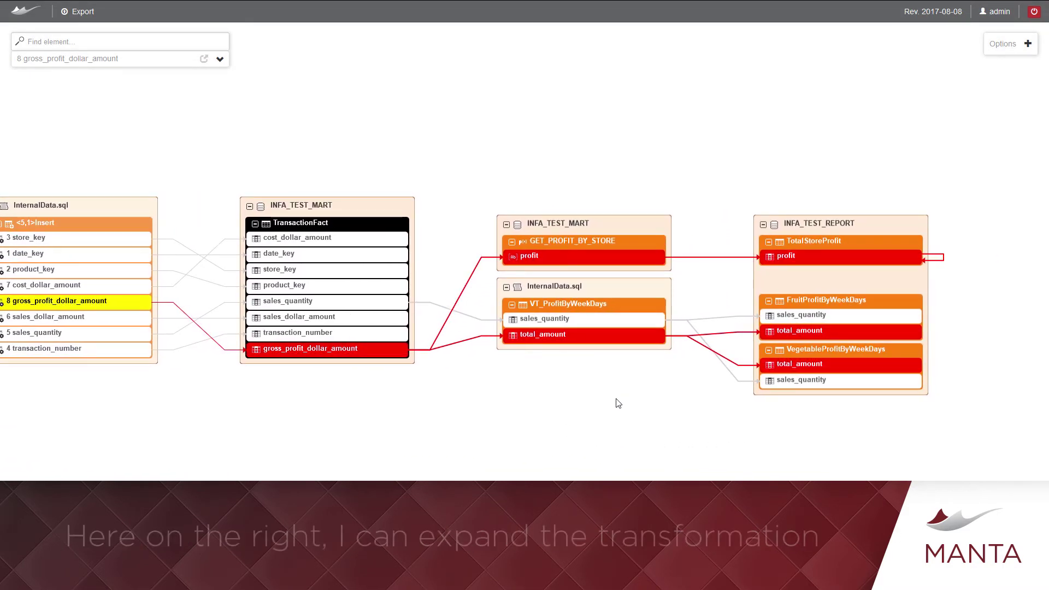
Expand the profit transformation into the APPEND_STORE_PROFIT procedure and select its GET_PROFIT_BY_STORE call
right_click(732, 260)
left_click(751, 270)
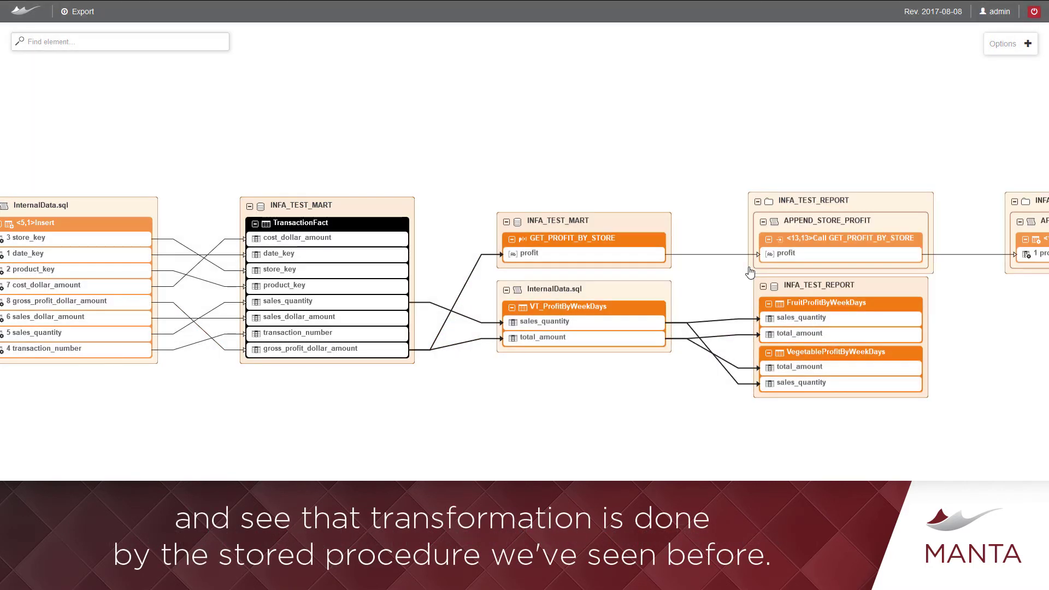
left_click(817, 240)
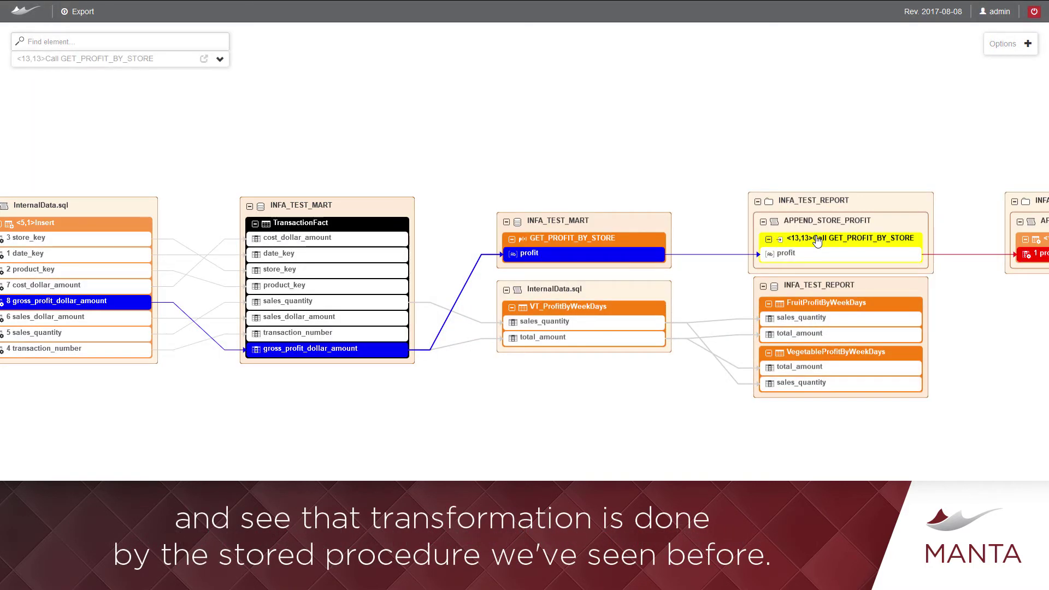
Show the source code of the GET_PROFIT_BY_STORE call node
double_click(818, 240)
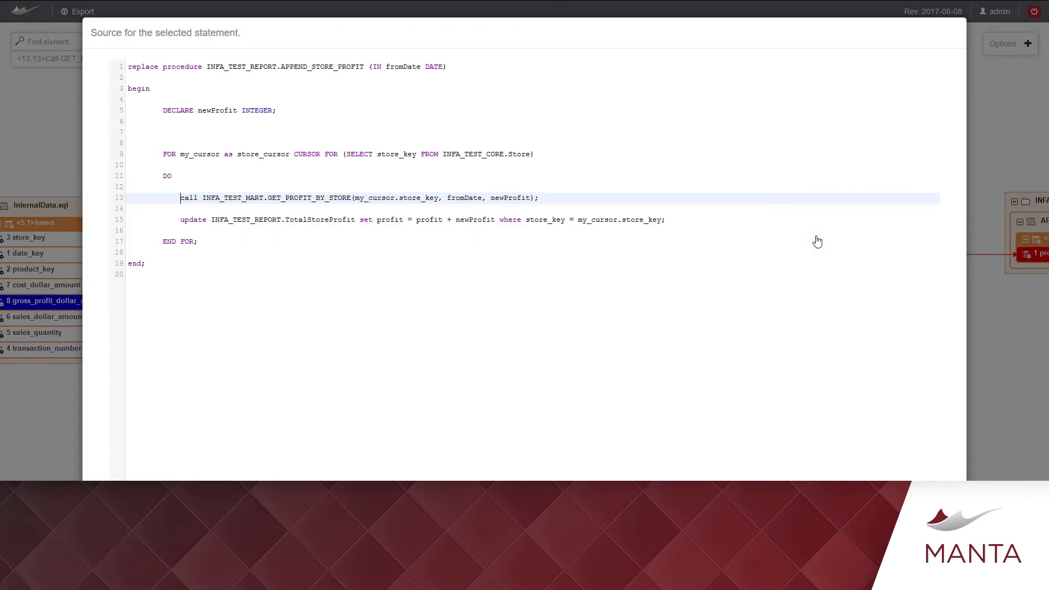